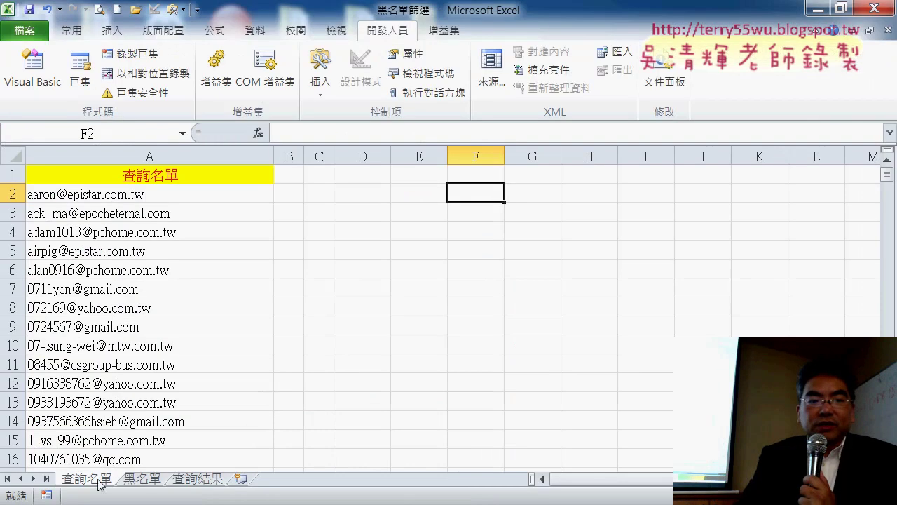
Check the 黑名單 blacklist sheet, then select cell B2 on the 查詢名單 sheet
left_click(135, 482)
left_click(93, 480)
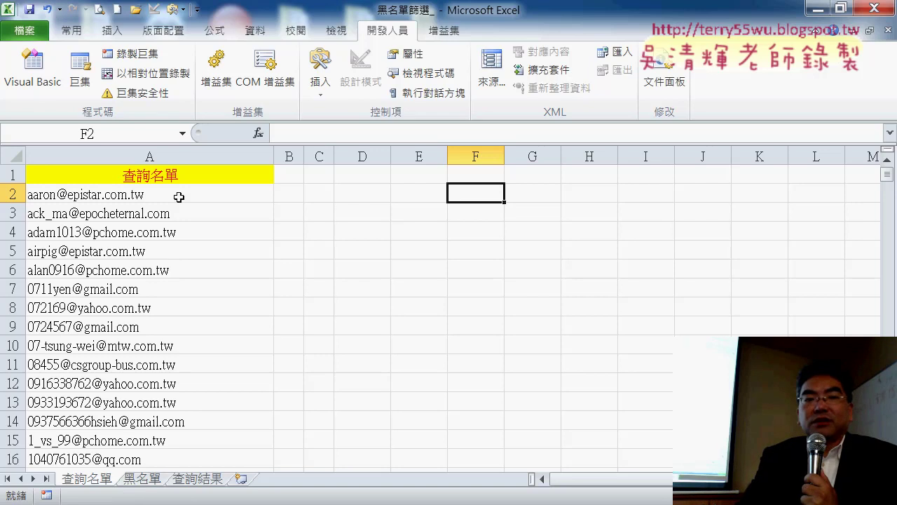
left_click(288, 188)
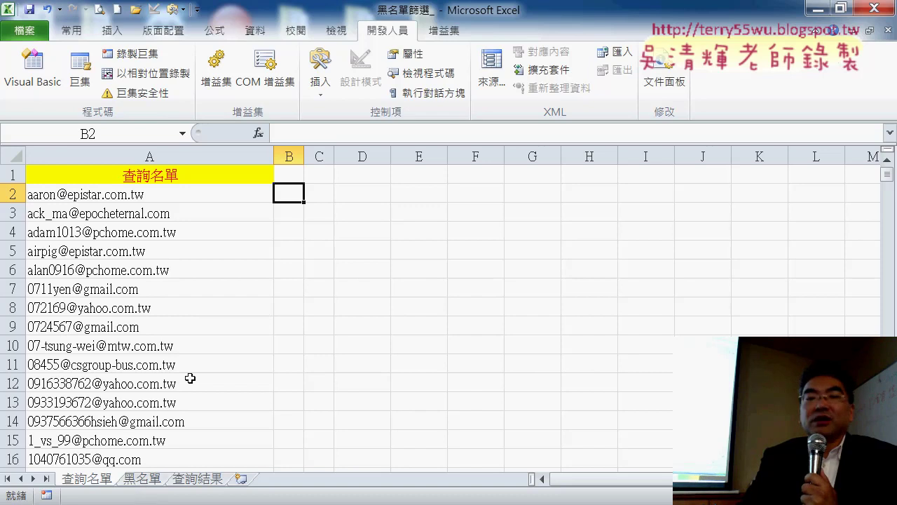
Insert COUNTIF from the recently used functions list into B2
left_click(258, 133)
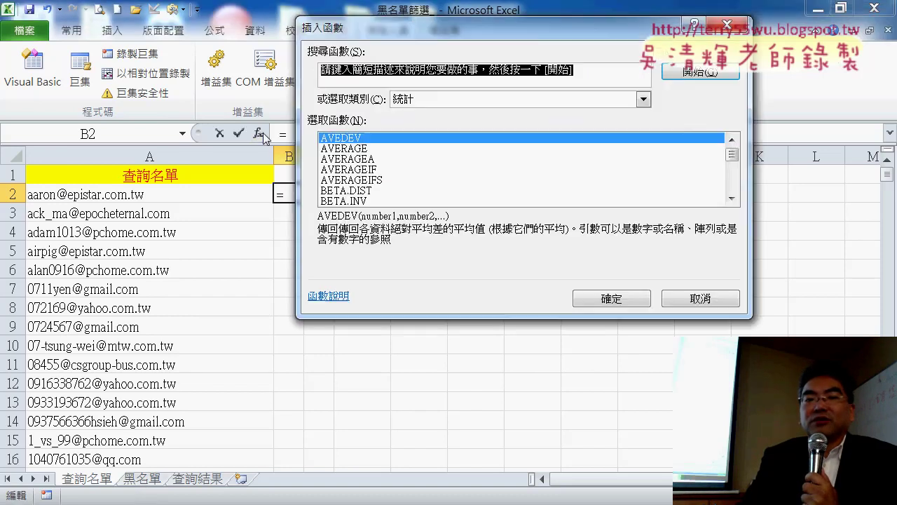
left_click(480, 100)
left_click(480, 117)
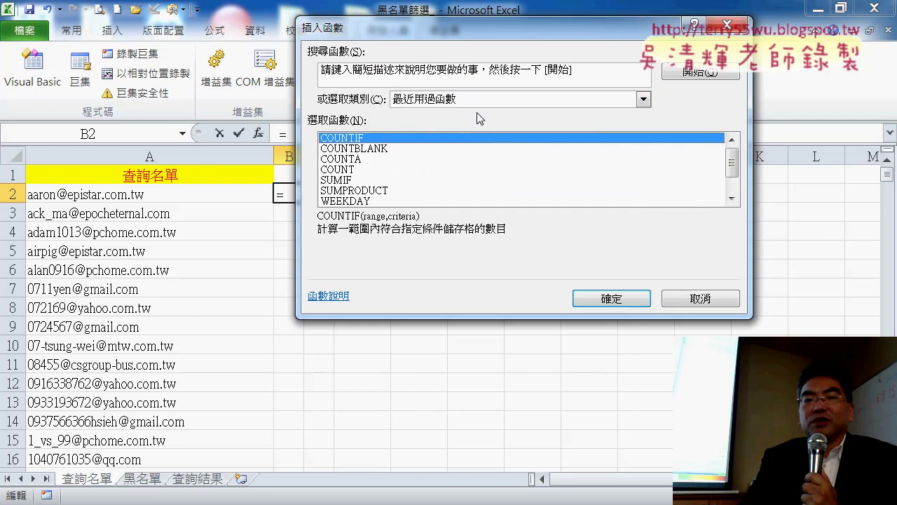
double_click(379, 138)
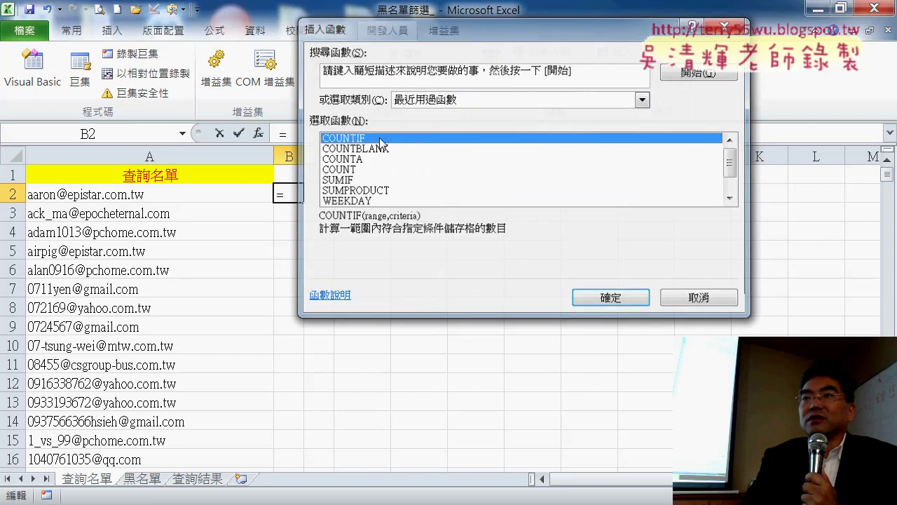
left_click_drag(417, 69, 541, 62)
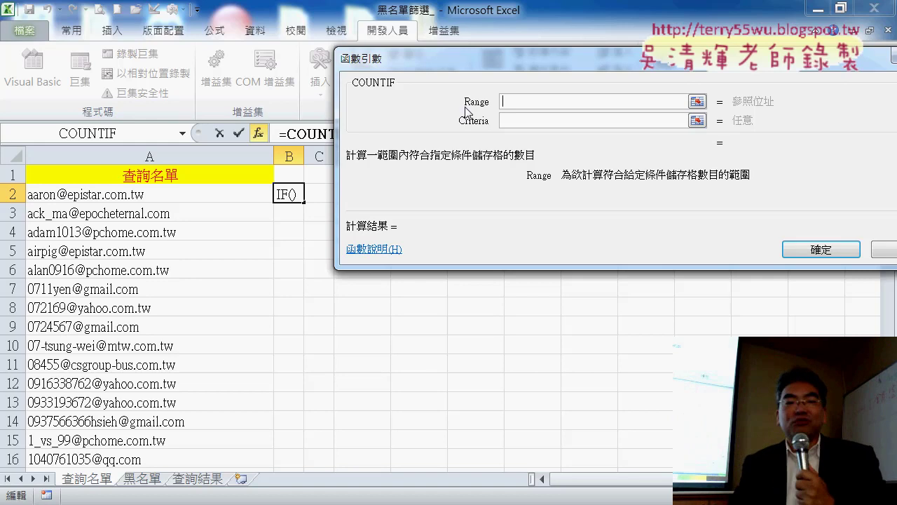
Set the COUNTIF Range to the 黑名單 sheet, keeping only the 黑名單! sheet prefix
left_click(147, 481)
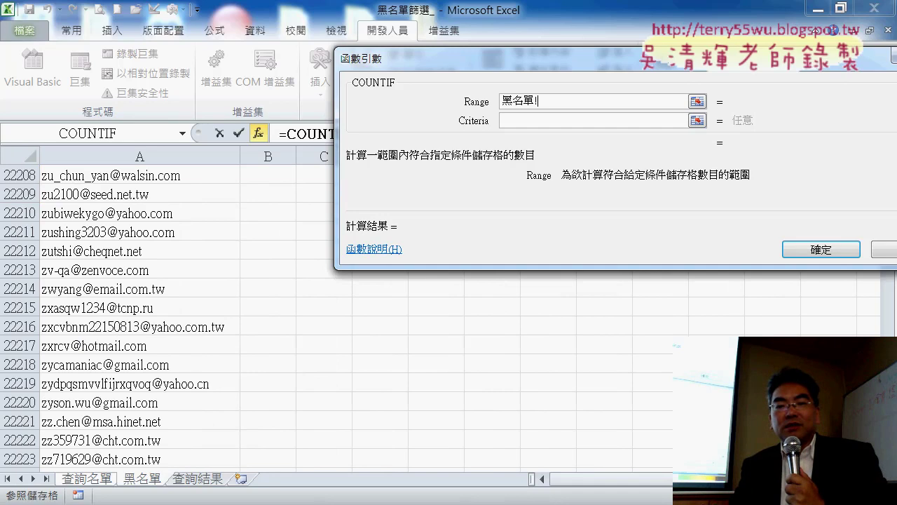
left_click_drag(886, 420, 878, 153)
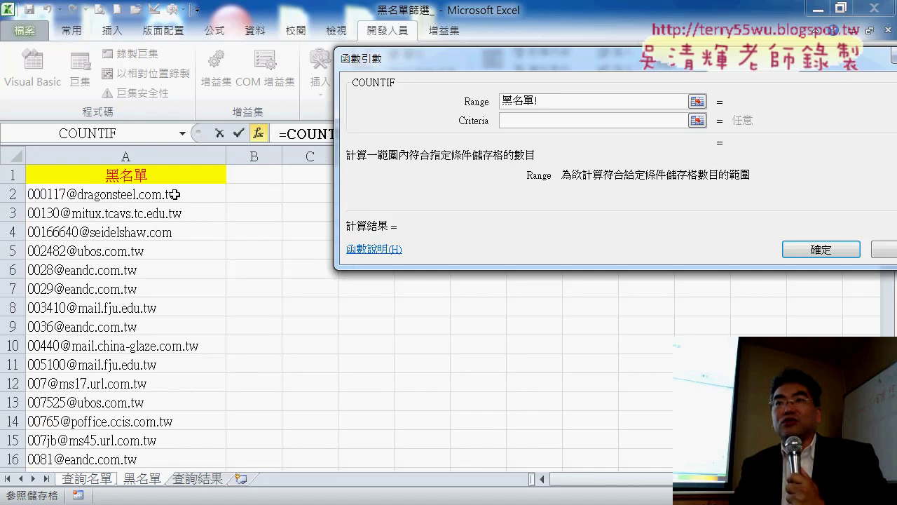
left_click_drag(180, 195, 210, 468)
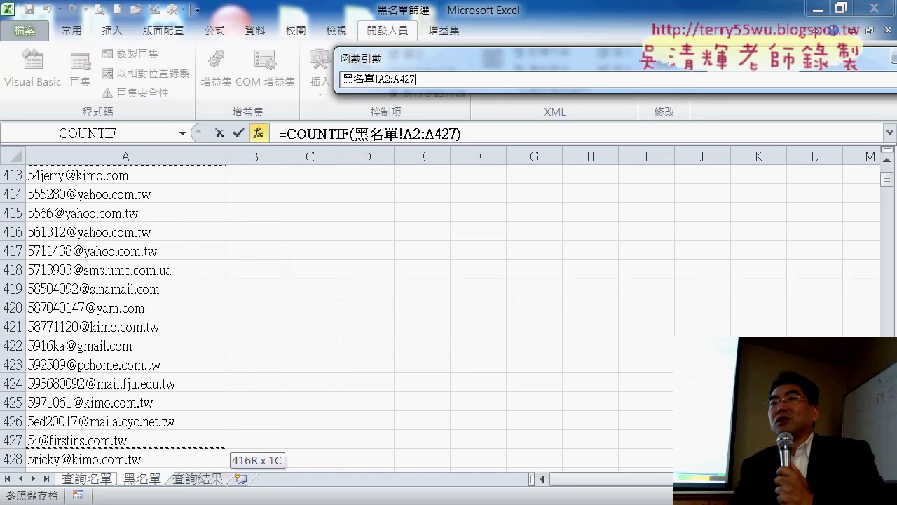
left_click_drag(210, 468, 210, 468)
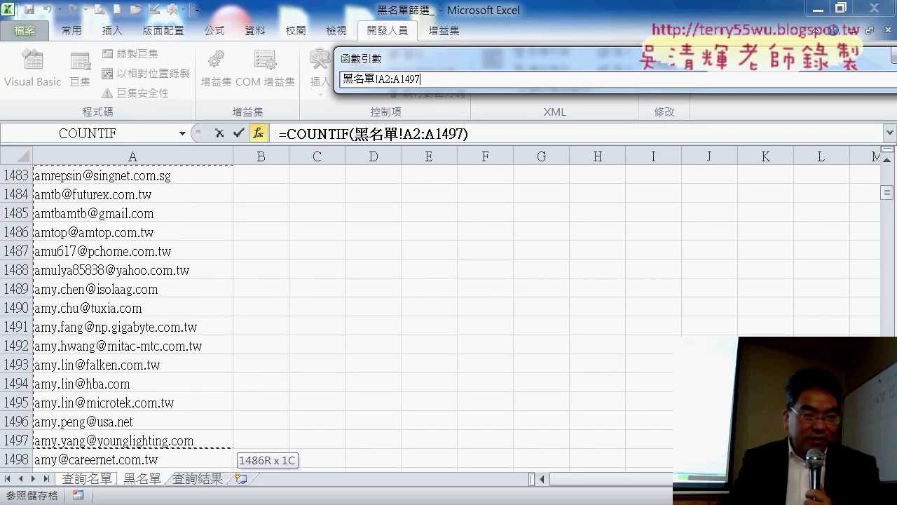
left_click_drag(210, 468, 202, 232)
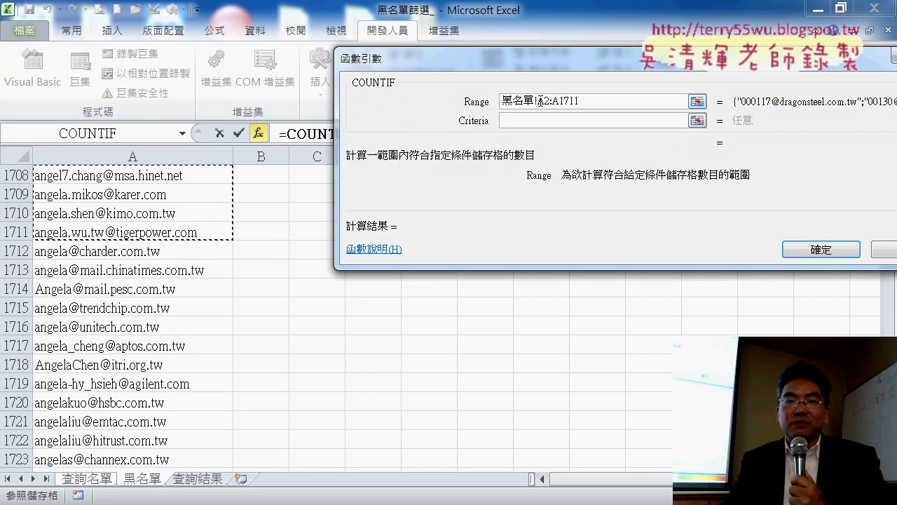
left_click_drag(541, 101, 580, 101)
key("BackSpace")
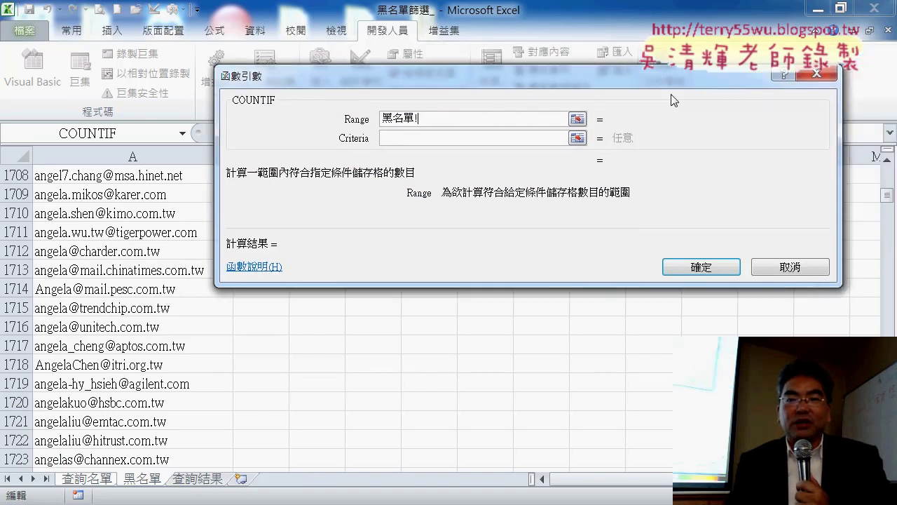
left_click_drag(887, 196, 887, 158)
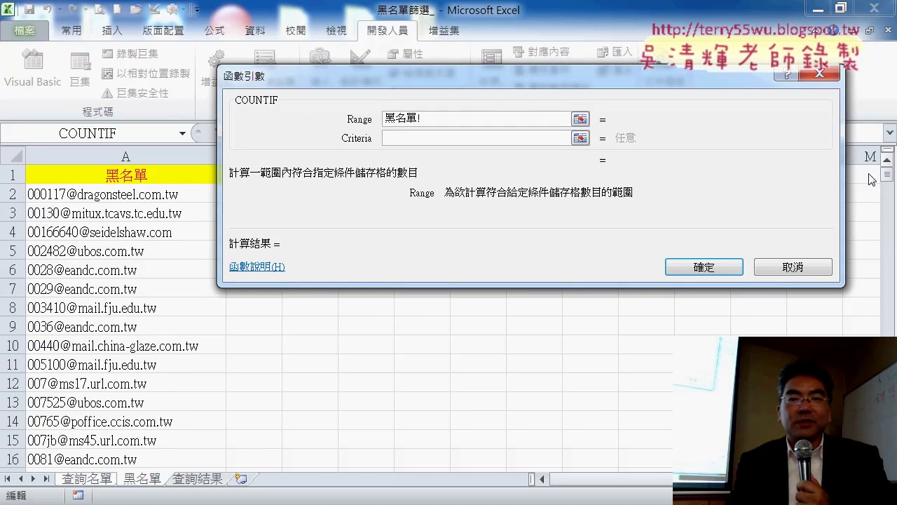
Make the Range 黑名單!A2:A22223, removing the duplicated sheet prefix
left_click(154, 195)
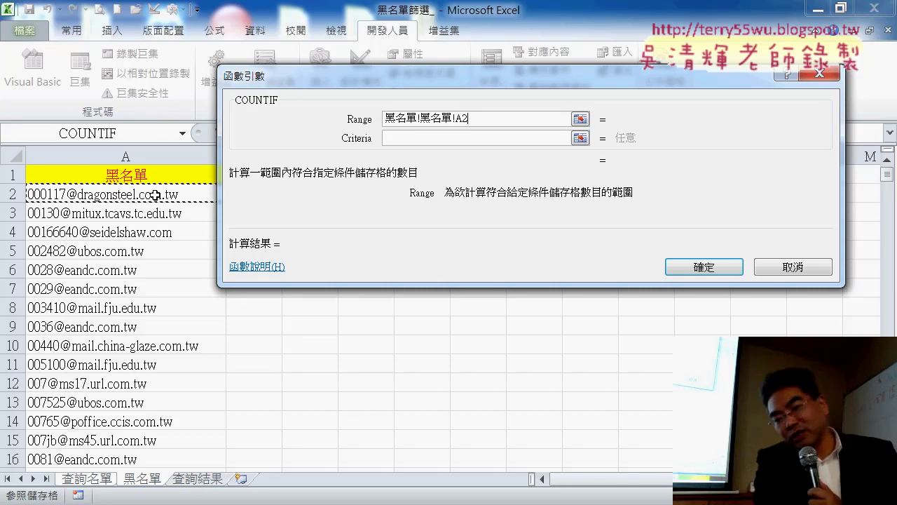
key("ctrl+shift+Down")
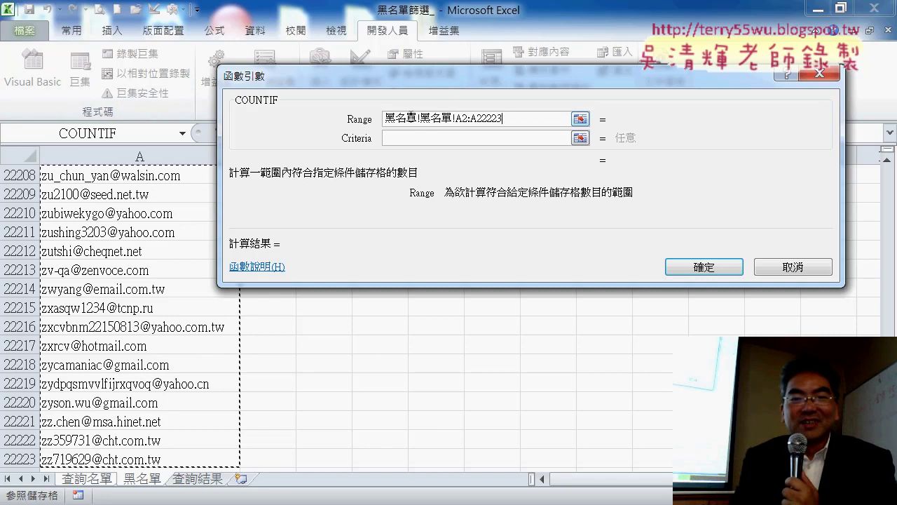
left_click_drag(426, 119, 311, 119)
key("BackSpace")
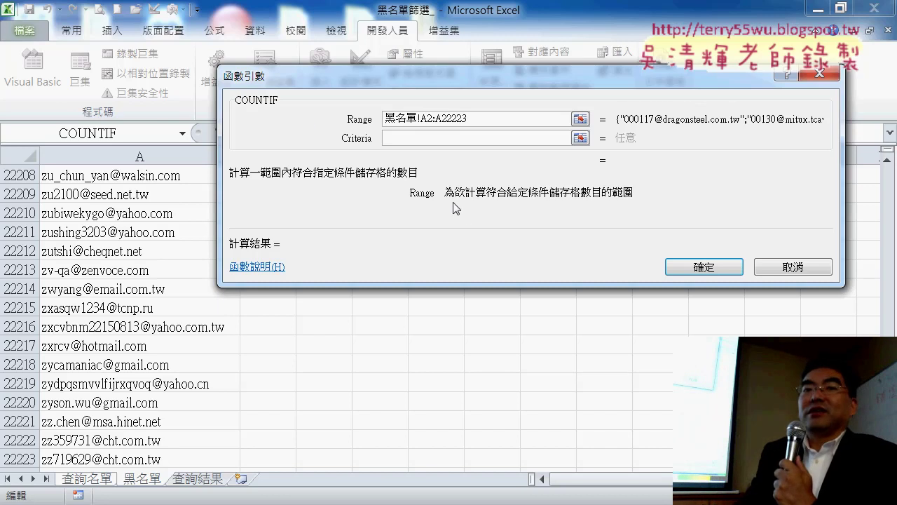
Use A2 as the Criteria and confirm =COUNTIF(黑名單!A2:A22223,A2)
left_click(443, 138)
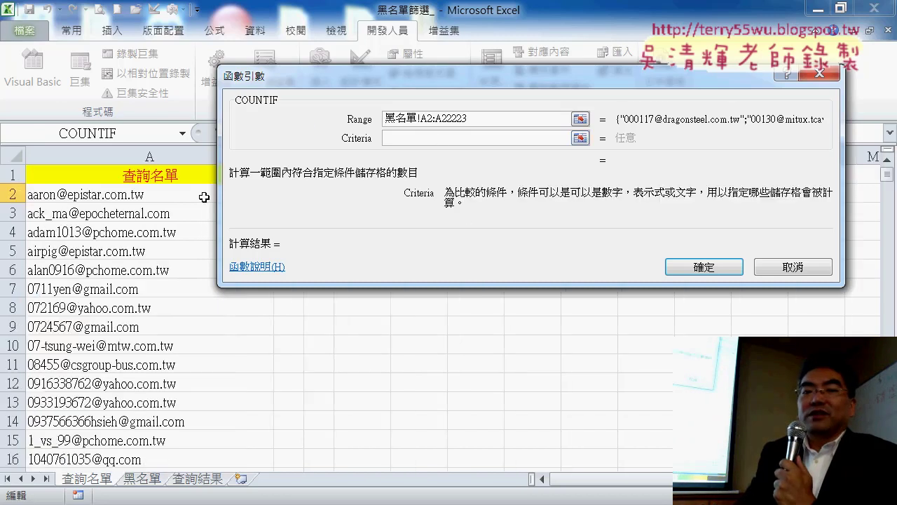
left_click(148, 198)
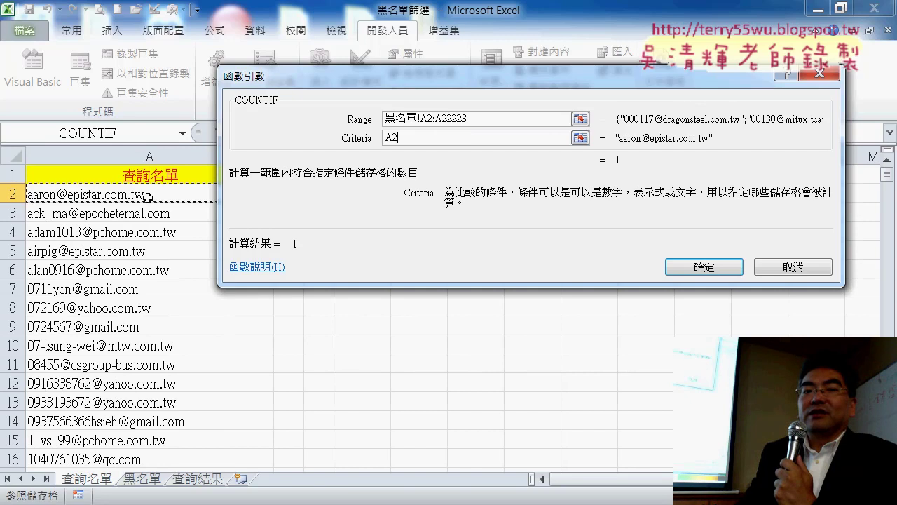
mouse_move(436, 80)
left_mouse_down()
mouse_move(531, 79)
mouse_move(528, 71)
left_mouse_up()
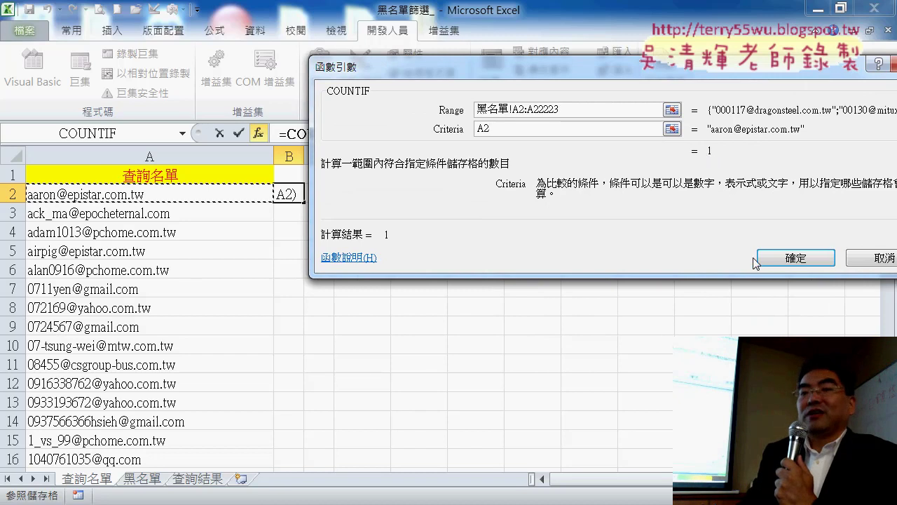
left_click(778, 255)
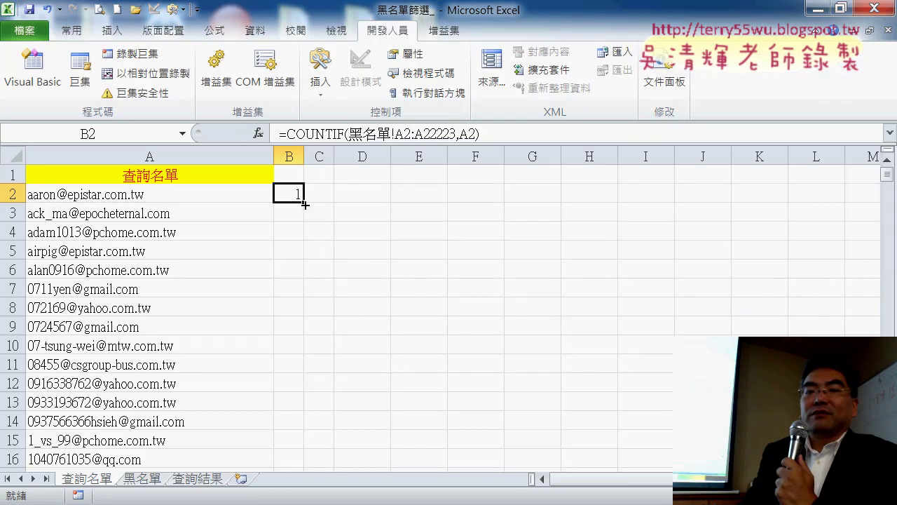
Fill B2's COUNTIF down column B, then switch to the 黑名單 sheet
double_click(305, 204)
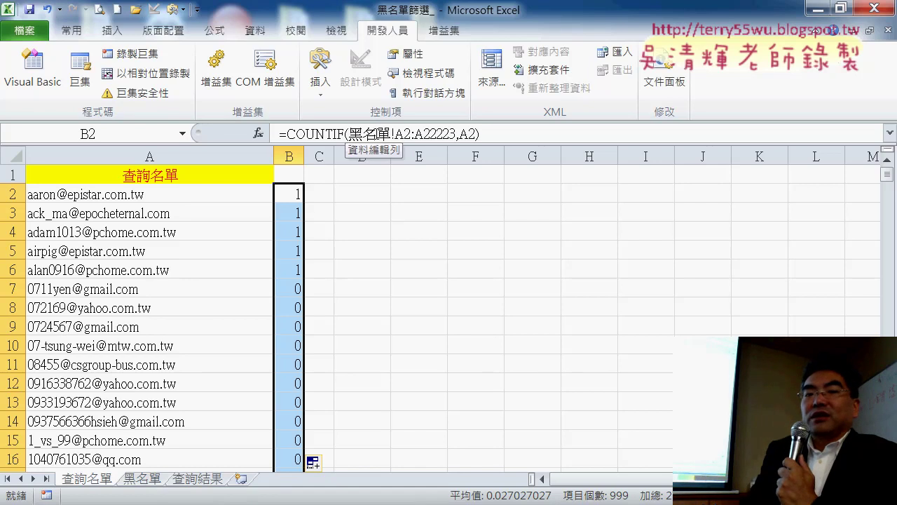
left_click(145, 482)
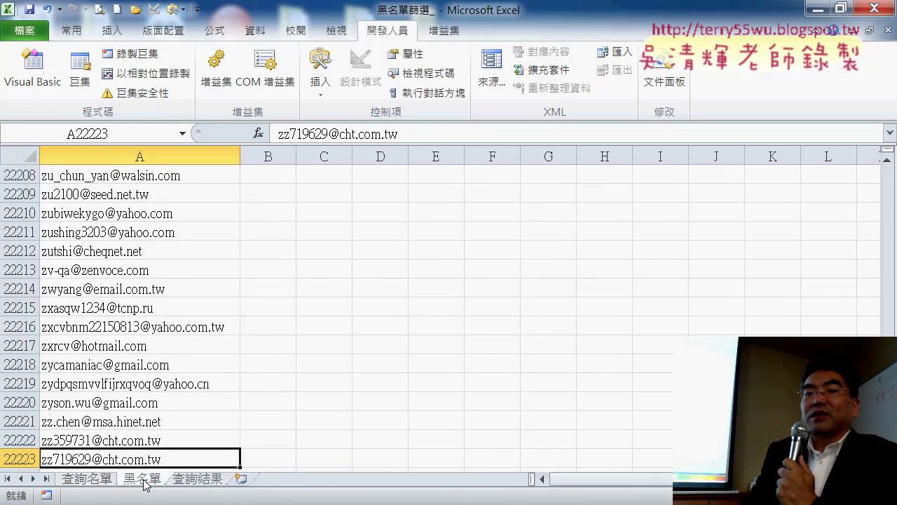
Name the blacklist emails A2:A22223 as 黑名單 using the Name Box
left_click_drag(887, 463, 888, 163)
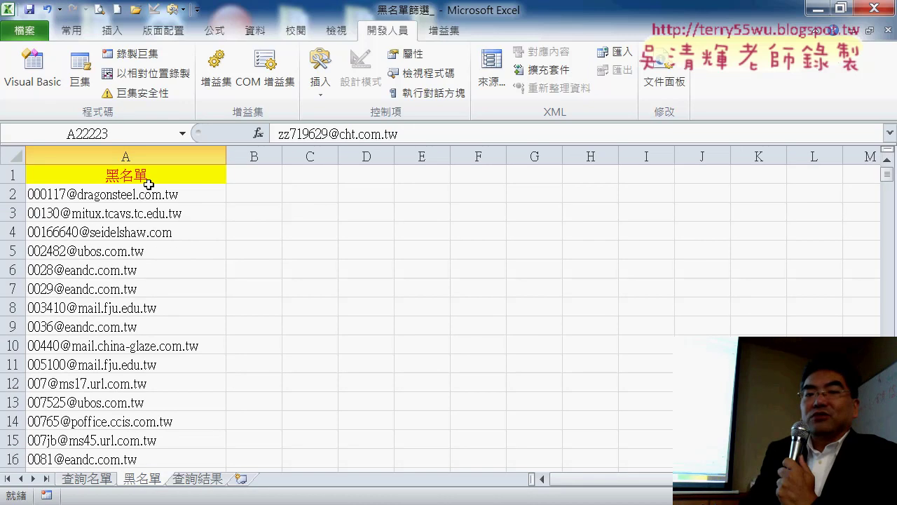
left_click(162, 198)
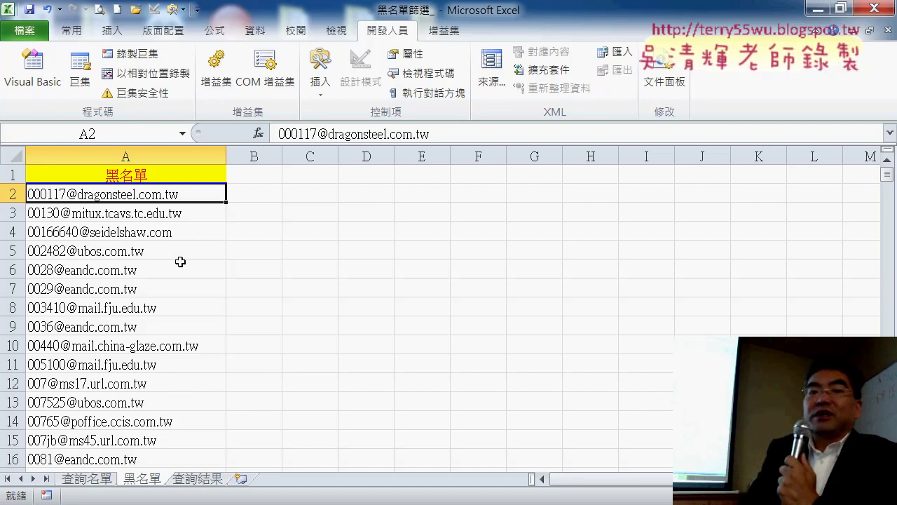
double_click(129, 175)
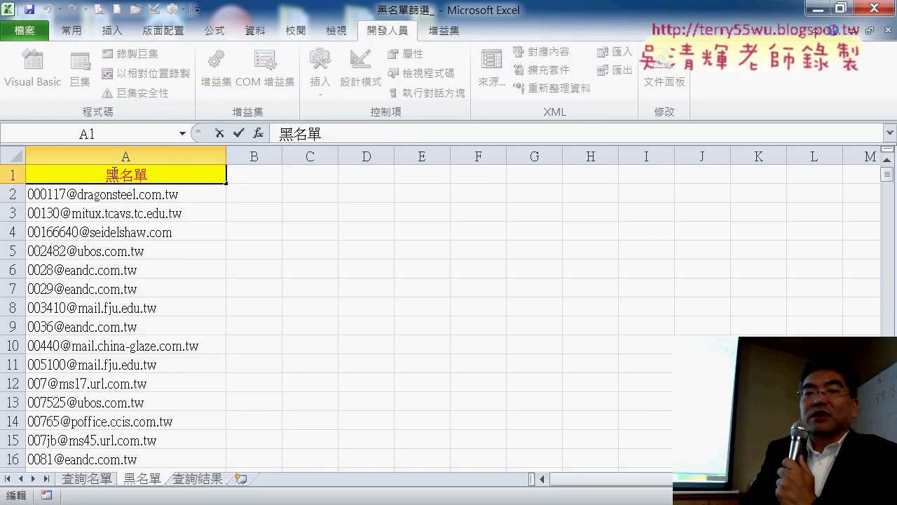
double_click(179, 173)
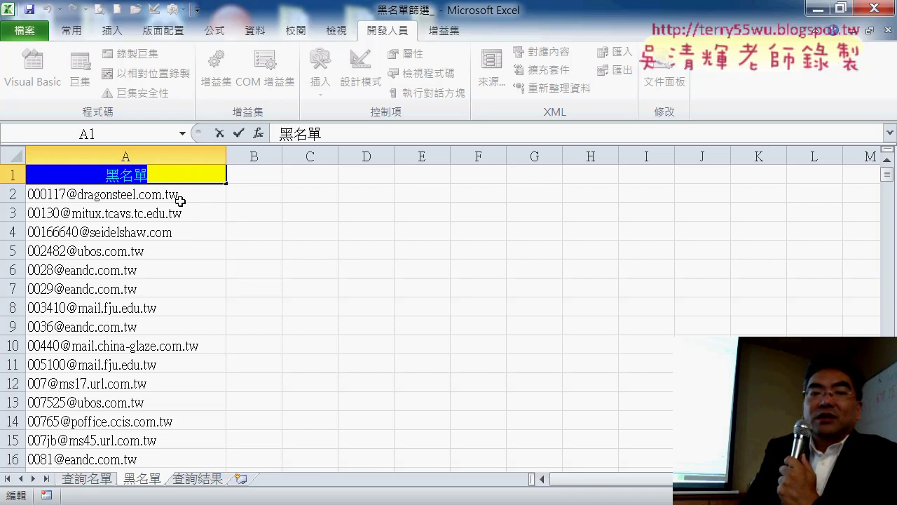
left_click(181, 199)
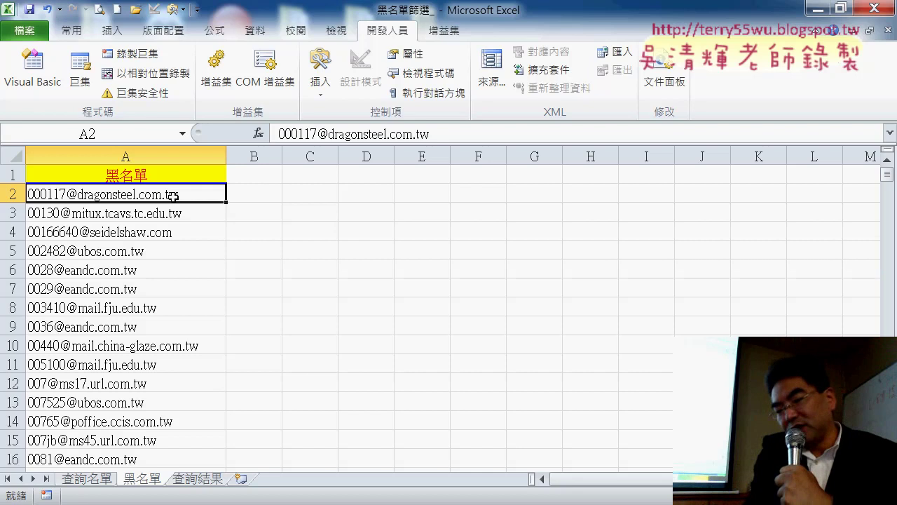
key("ctrl+shift+Down")
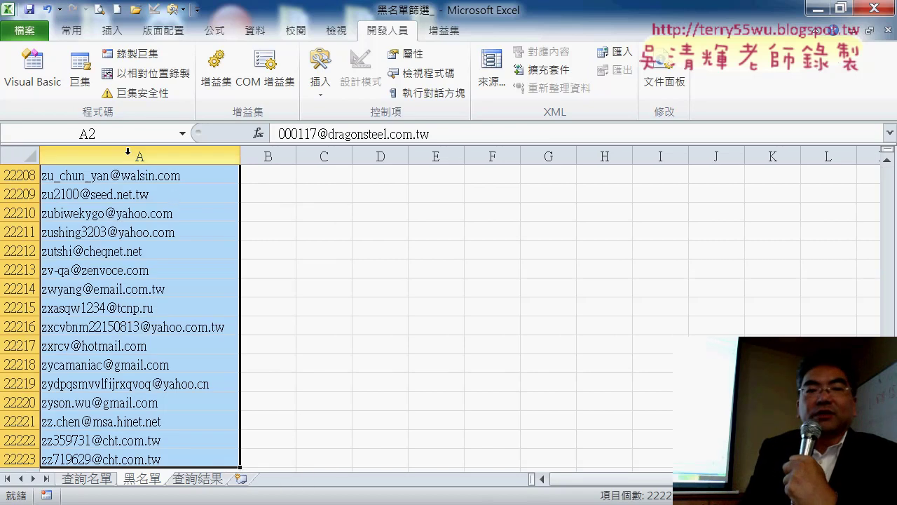
left_click(128, 133)
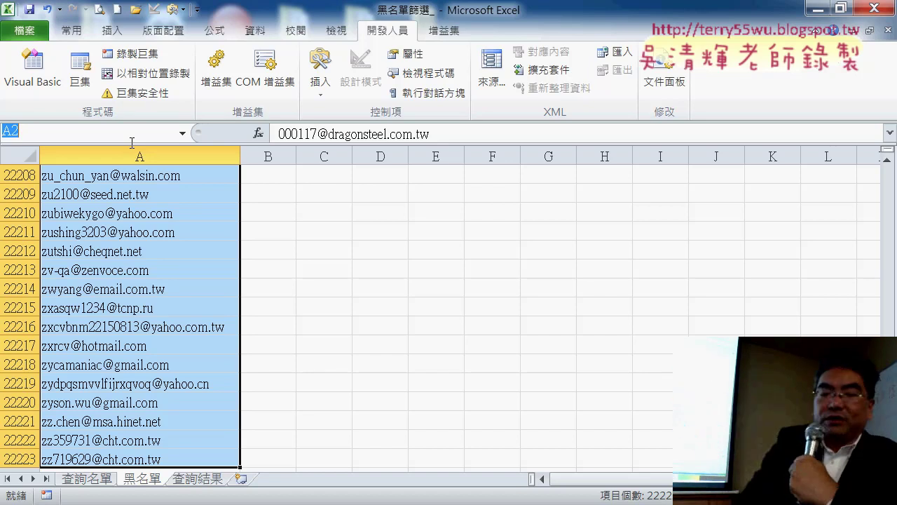
type("黑名單")
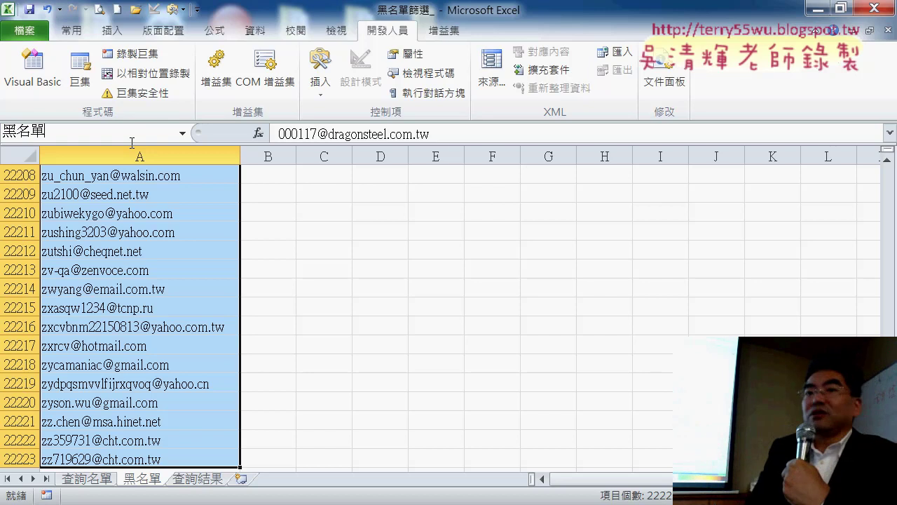
key("Return")
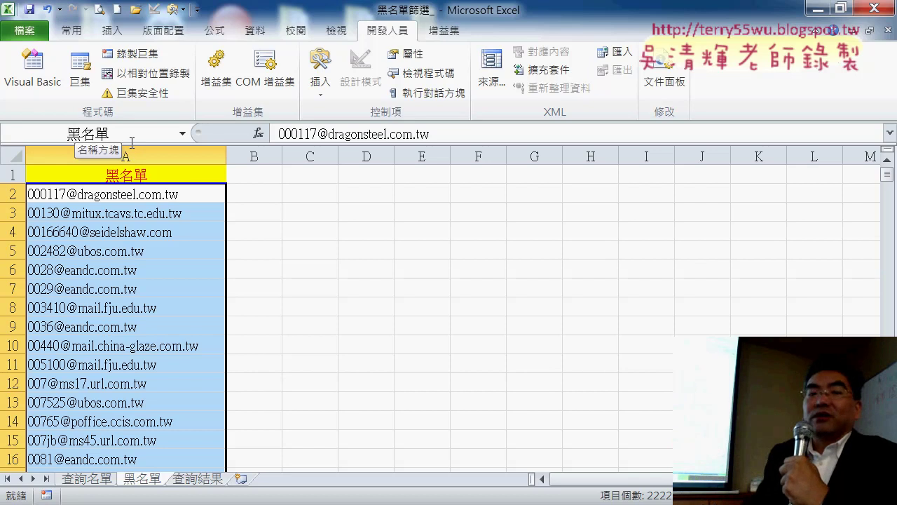
Reopen B2's COUNTIF arguments, clear the old Range, and list defined names with F3
left_click(91, 480)
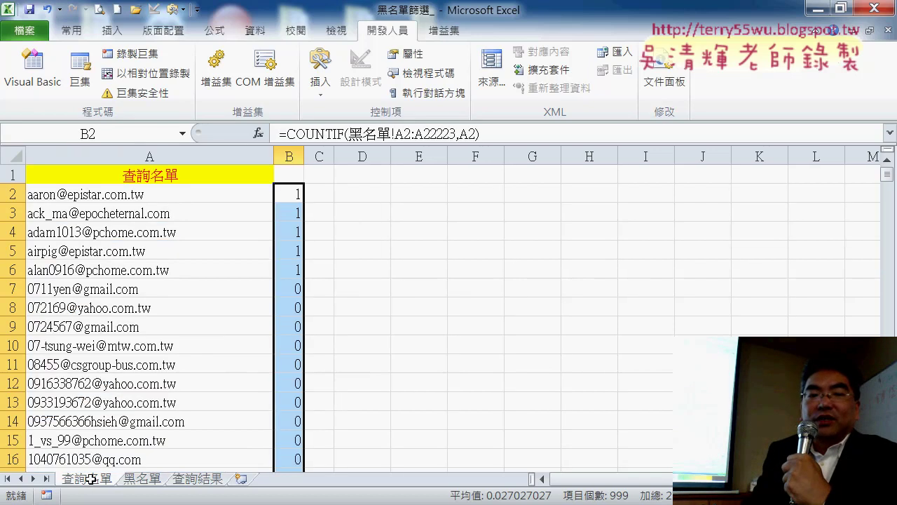
double_click(300, 197)
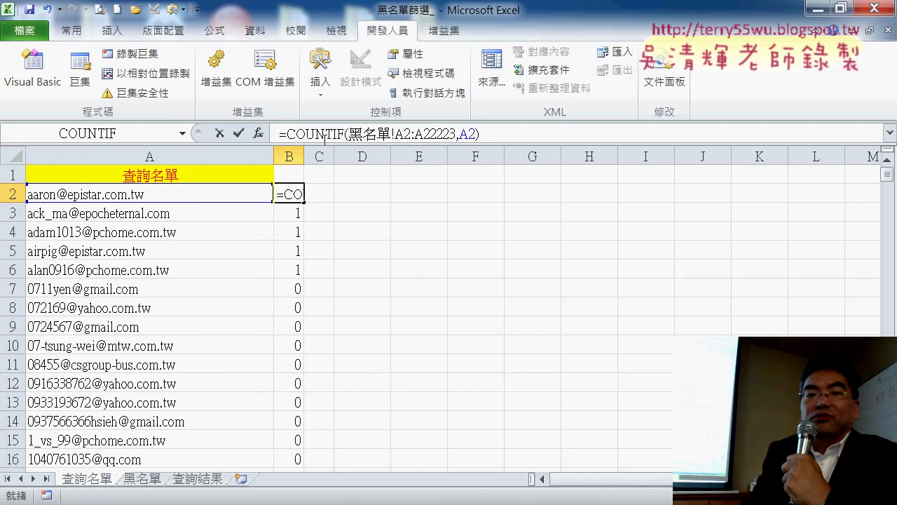
left_click(258, 133)
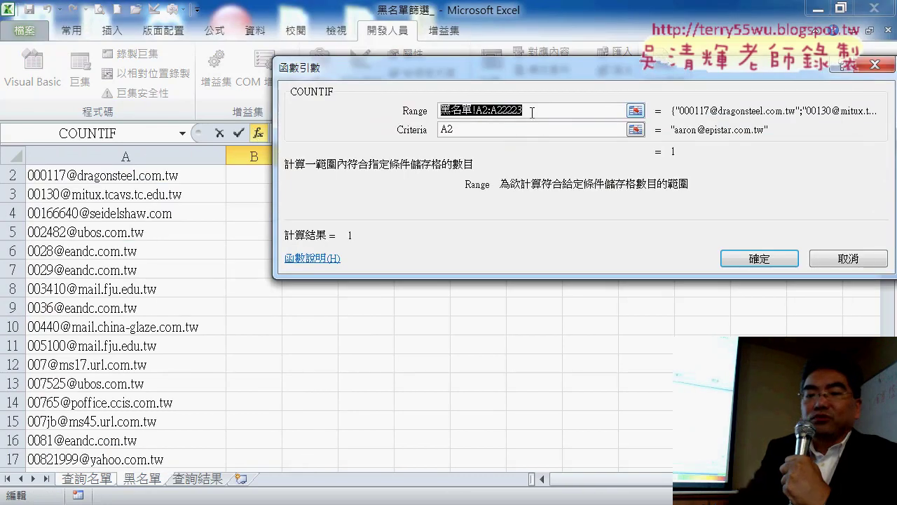
key("Delete")
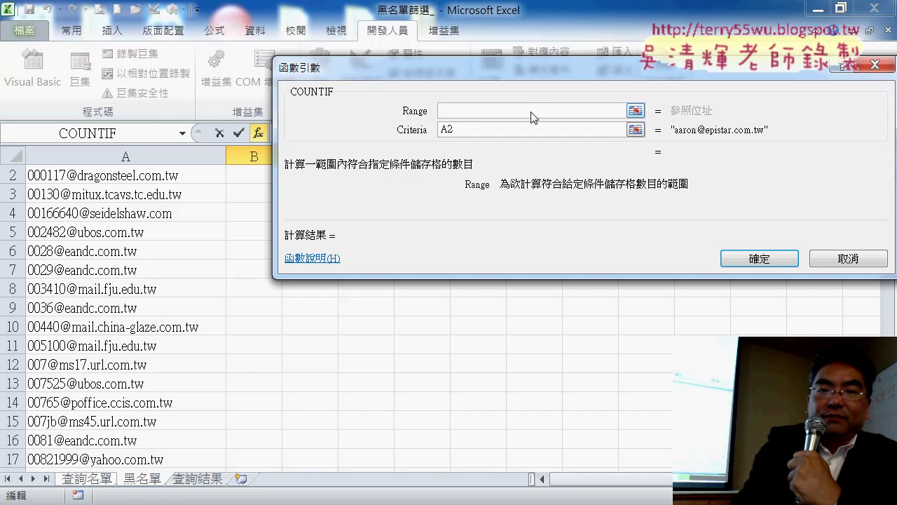
key("F3")
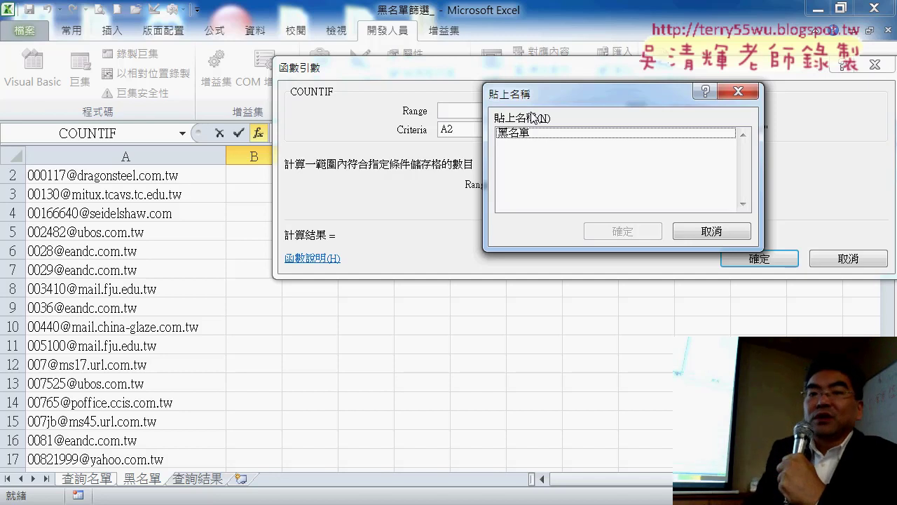
Change B2 to =COUNTIF(黑名單,A2) and fill it down column B
double_click(529, 135)
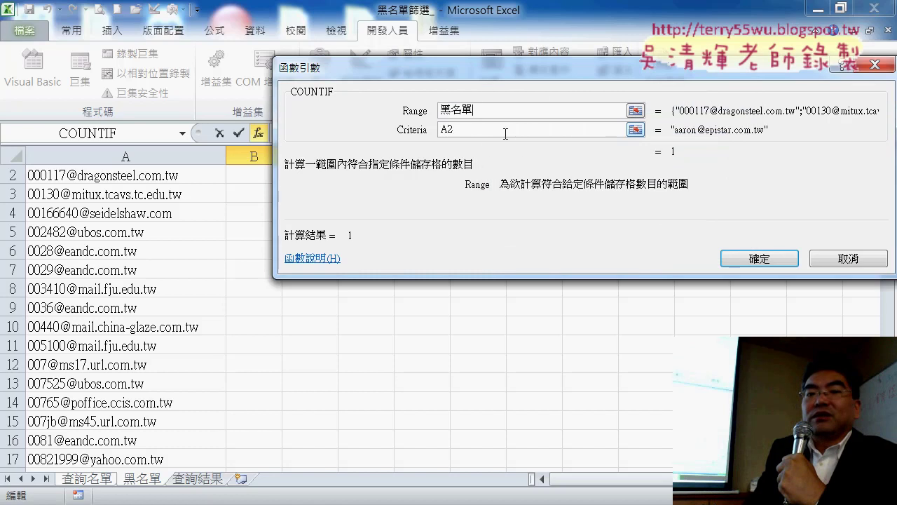
left_click_drag(474, 109, 418, 109)
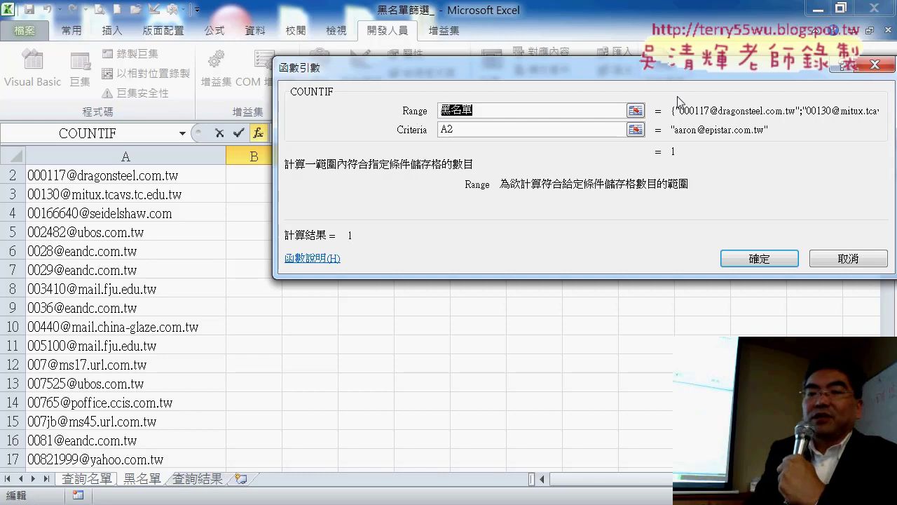
left_click(763, 267)
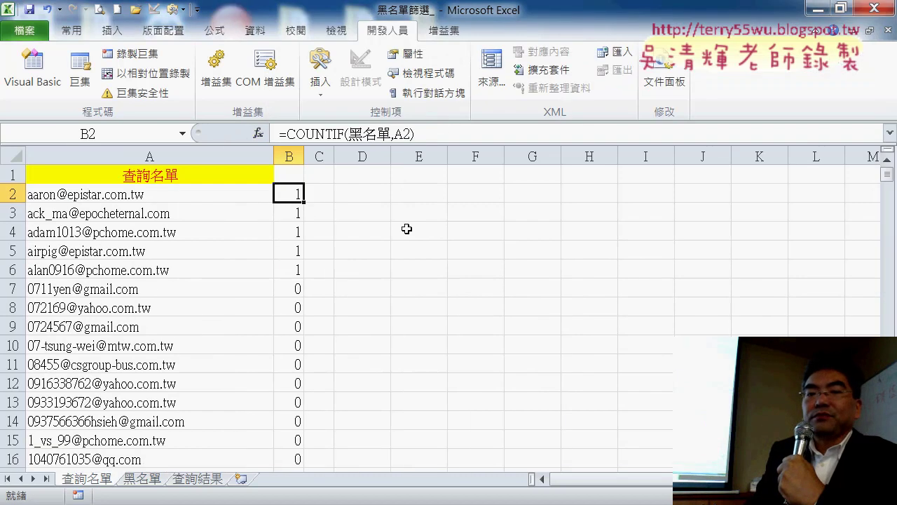
double_click(304, 202)
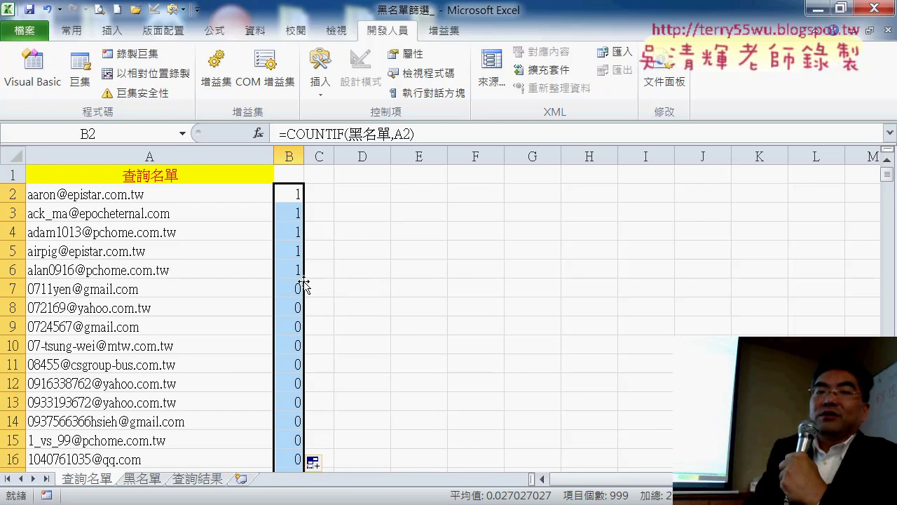
left_click(294, 179)
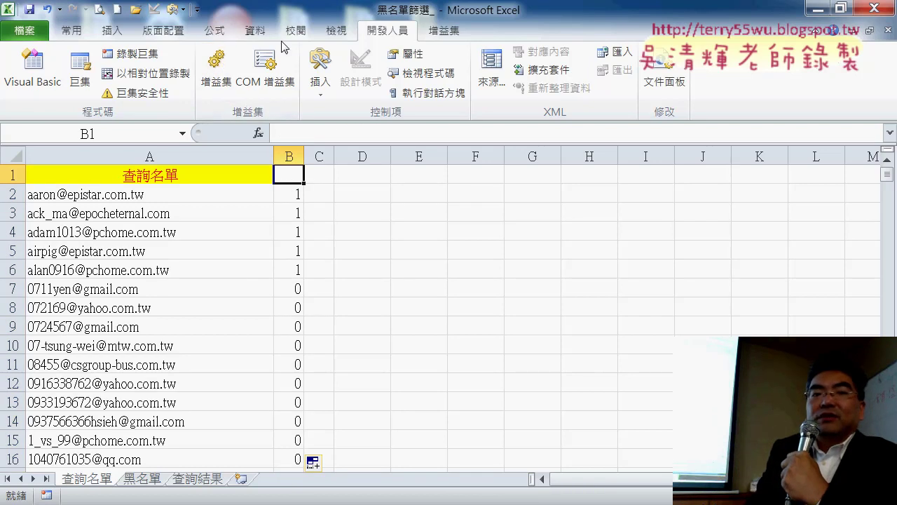
Filter column B to show only rows flagged 1, hiding the 0s
left_click(256, 32)
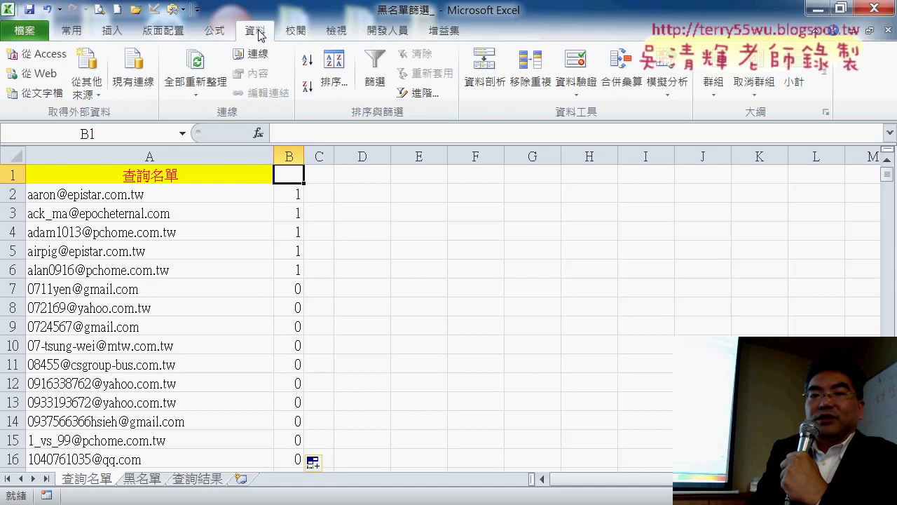
left_click(377, 73)
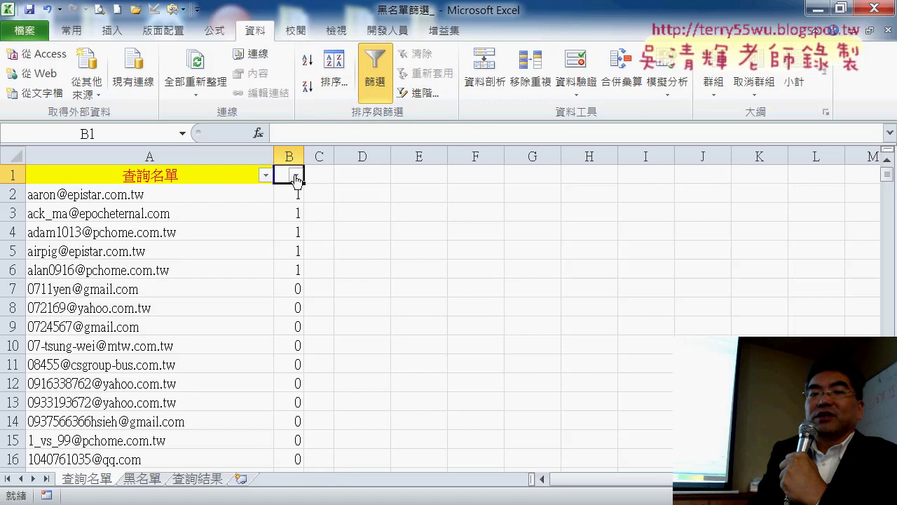
left_click(296, 177)
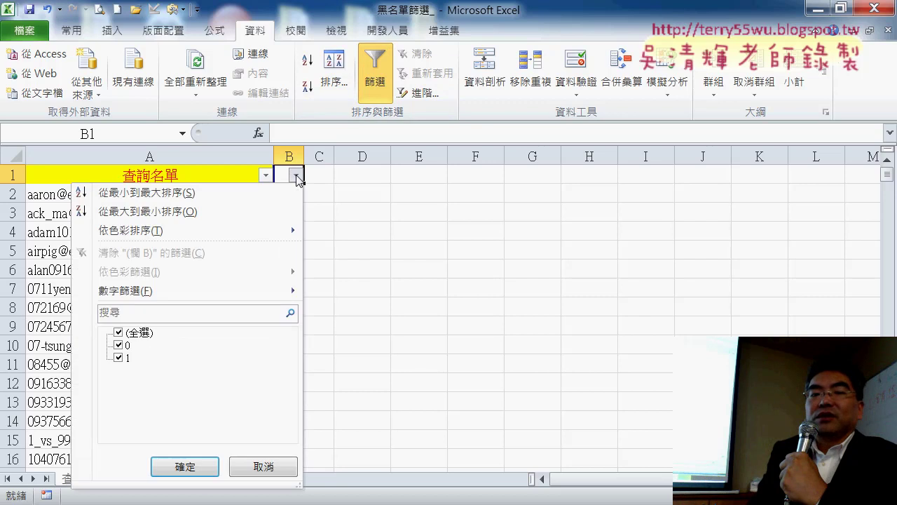
left_click(117, 349)
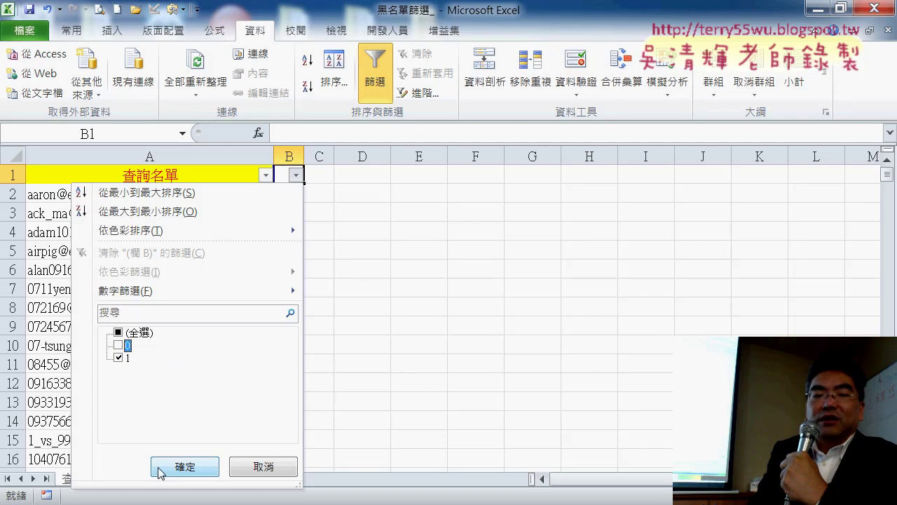
left_click(179, 466)
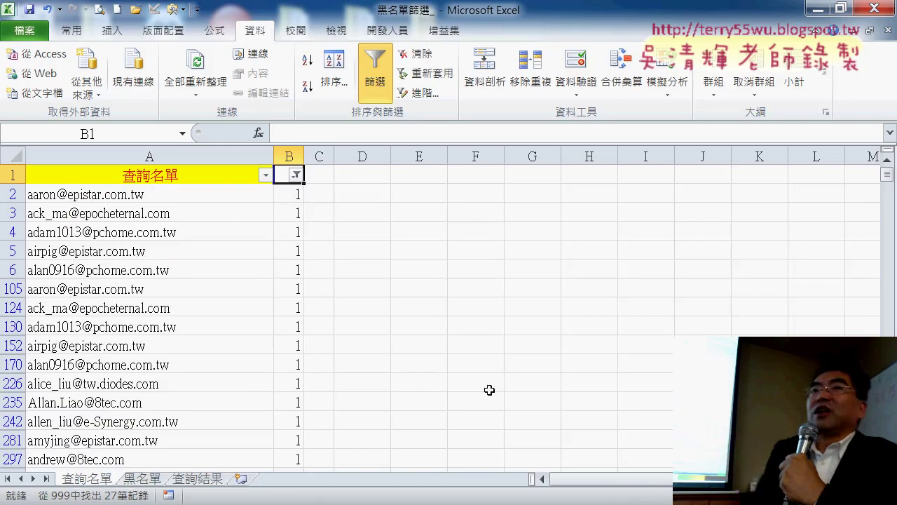
Copy the 27 filtered emails from A2 downward
left_click(220, 196)
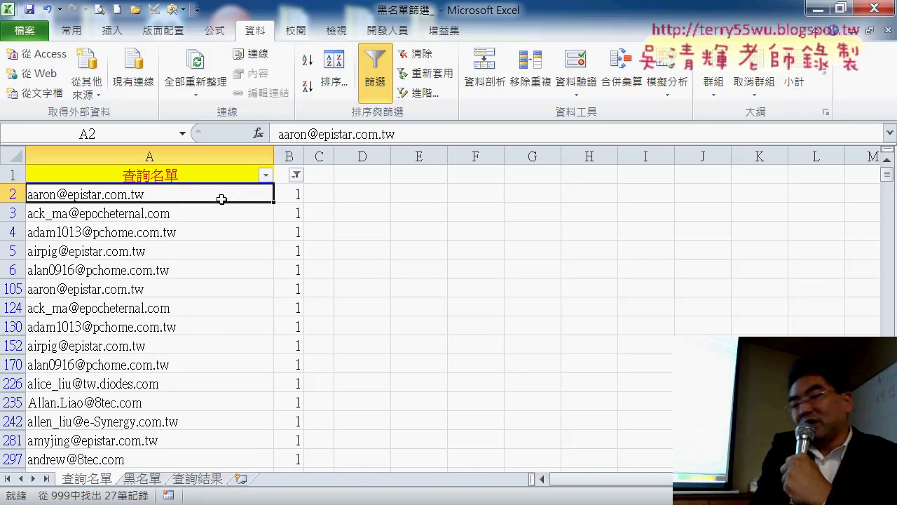
key("ctrl+shift+Down")
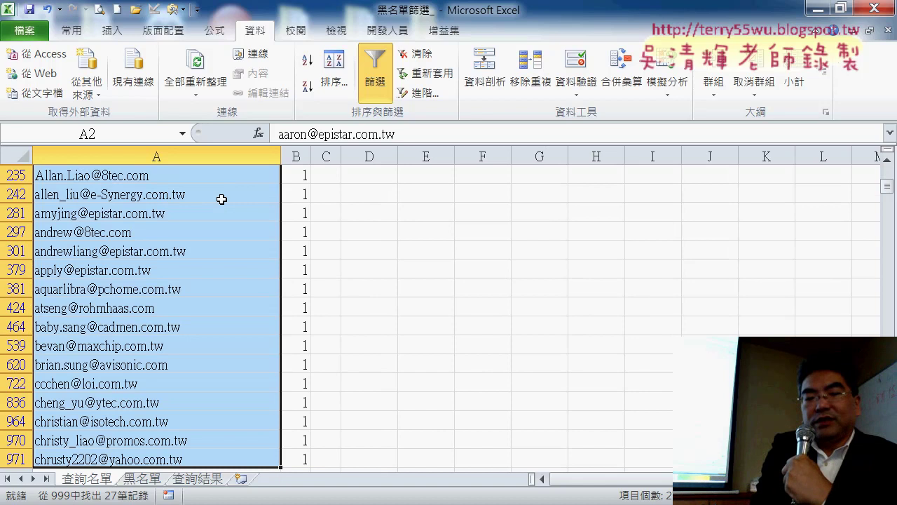
key("ctrl+c")
Paste the copied emails into A1 of the 查詢結果 sheet
left_click(194, 481)
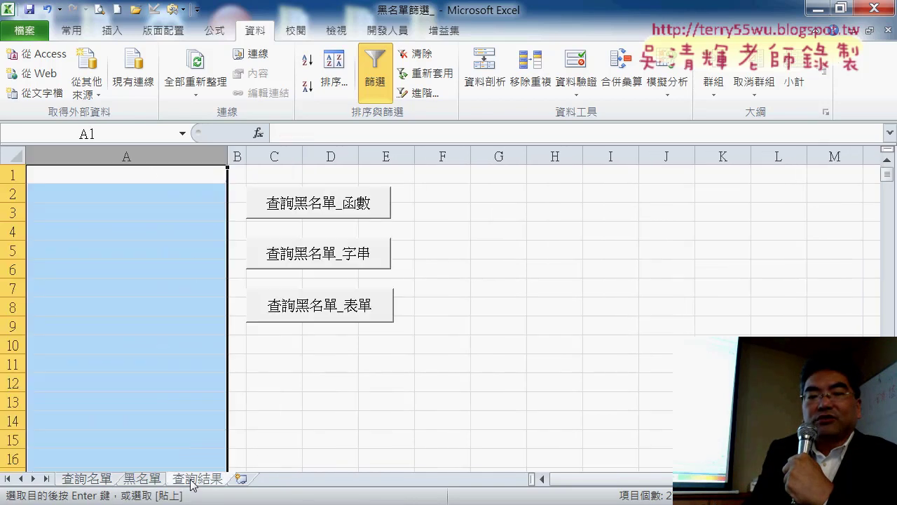
left_click(151, 176)
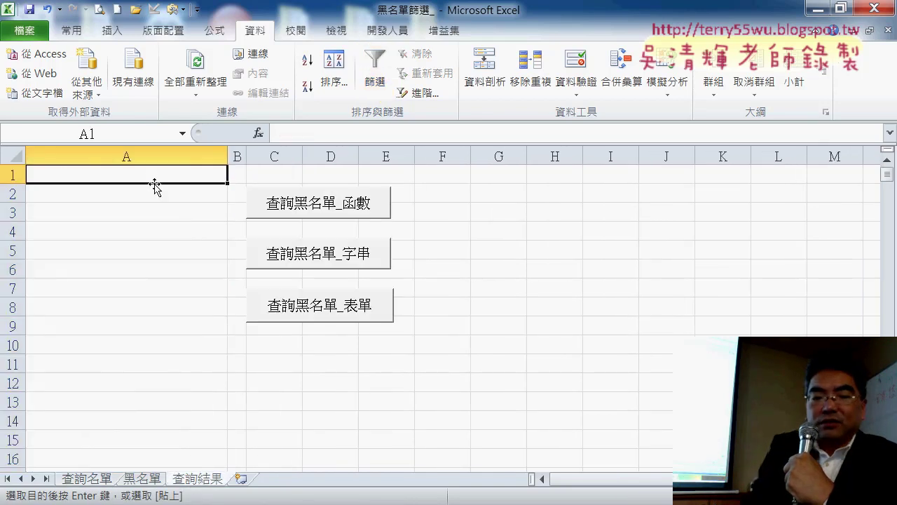
key("ctrl+v")
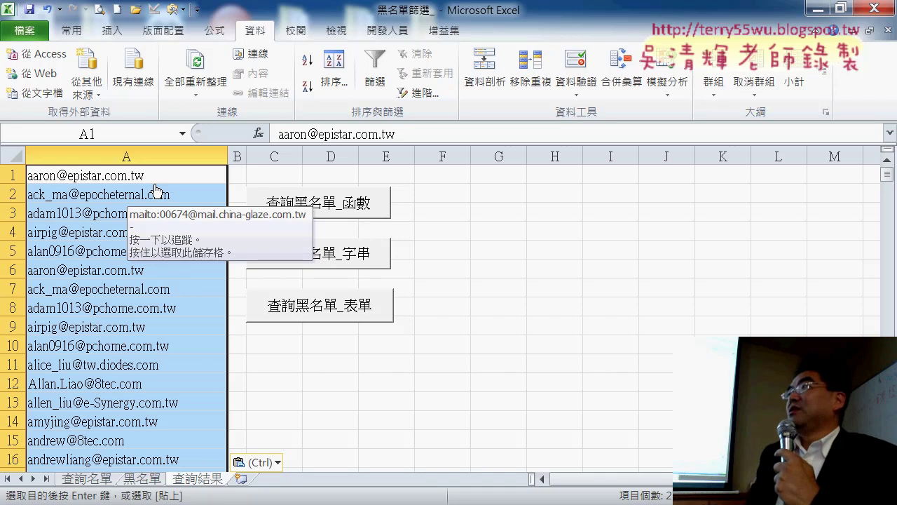
Turn off the filter on 查詢名單 and return to the top of the list
left_click(94, 481)
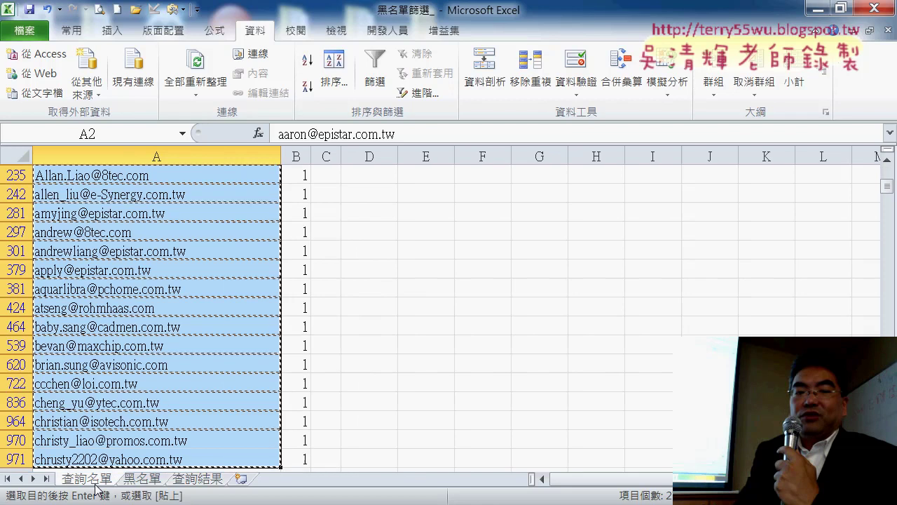
left_click(382, 75)
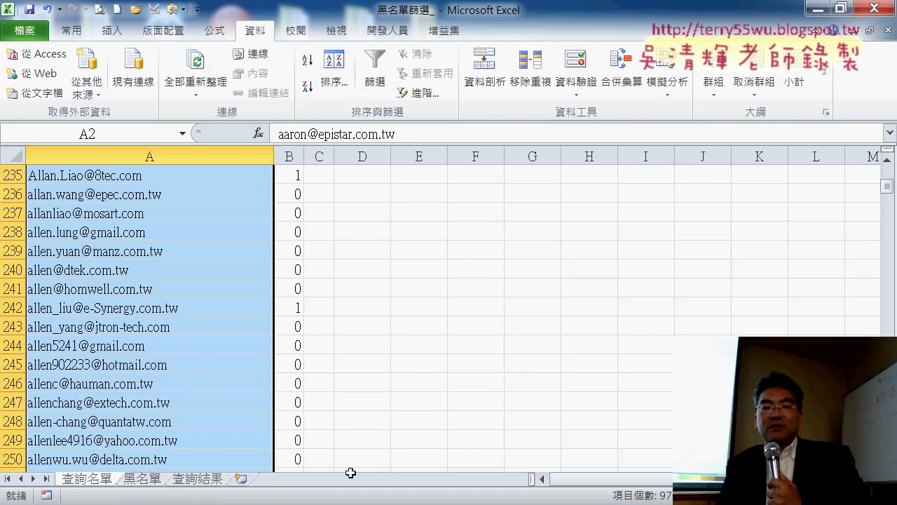
left_click(203, 479)
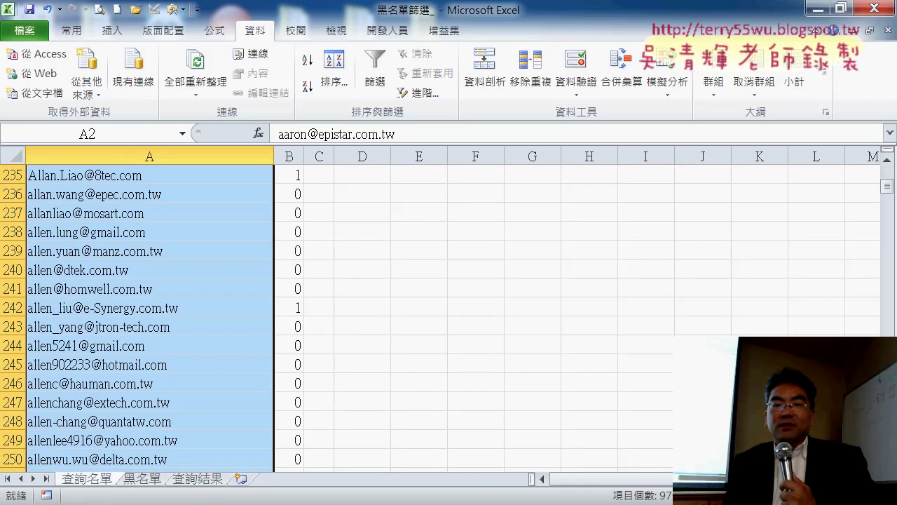
left_click_drag(887, 187, 887, 170)
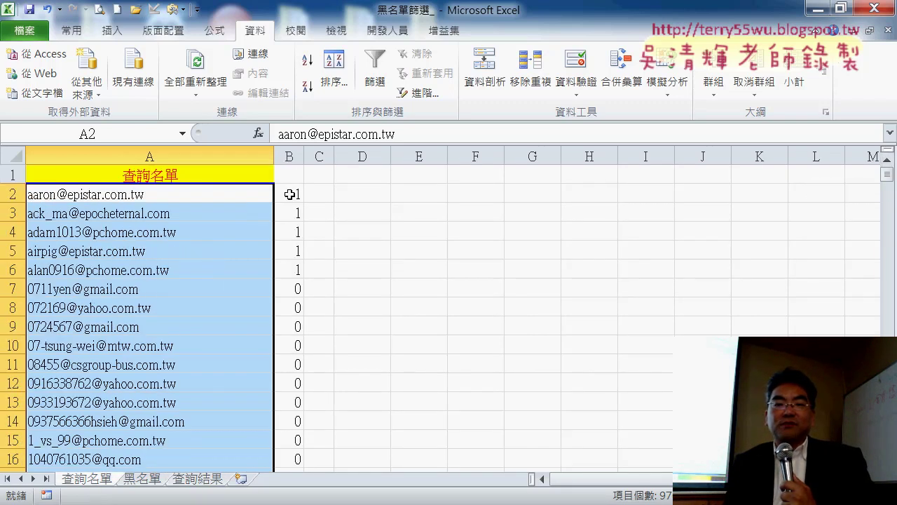
Review B2's =COUNTIF(黑名單,A2) formula unchanged, then view the extracted blacklisted emails on 查詢結果
left_click(290, 195)
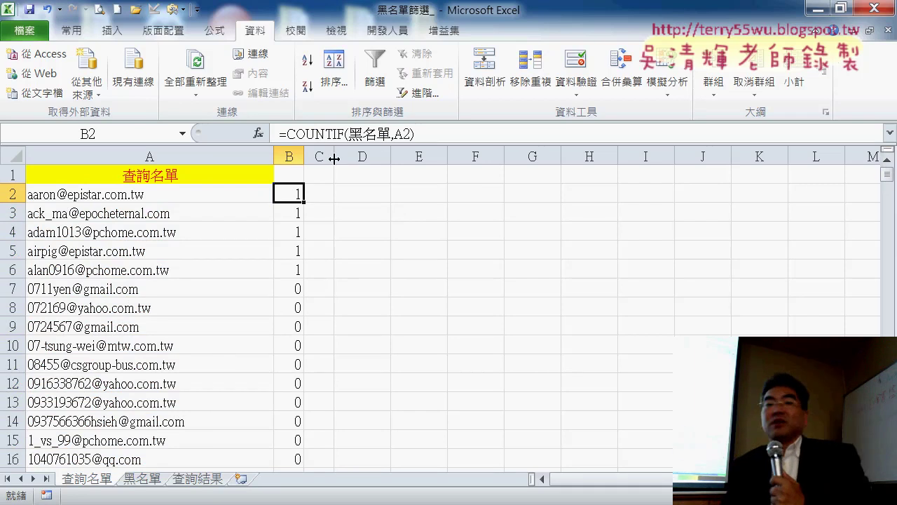
left_click(325, 133)
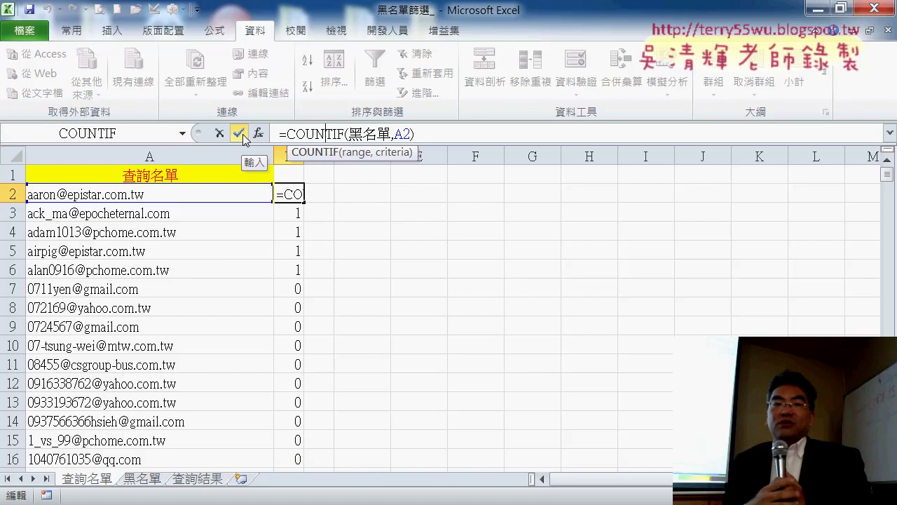
left_click(239, 133)
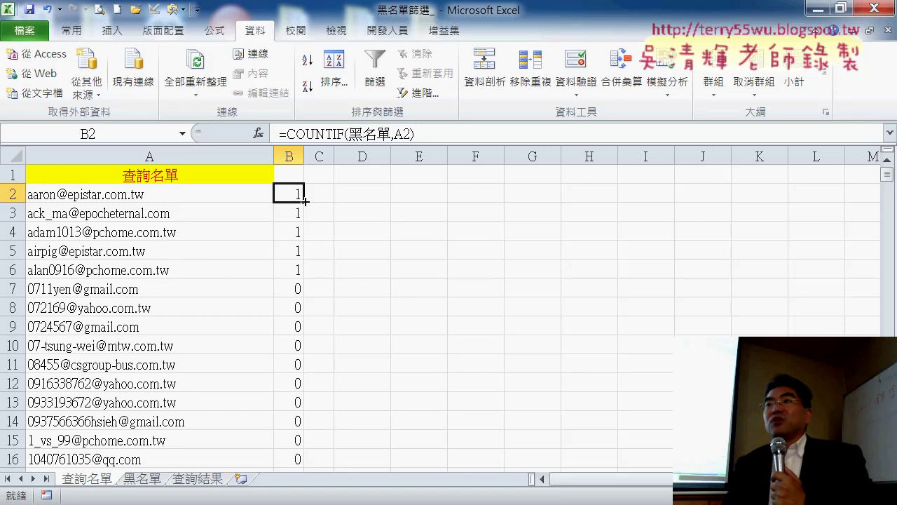
left_click(202, 480)
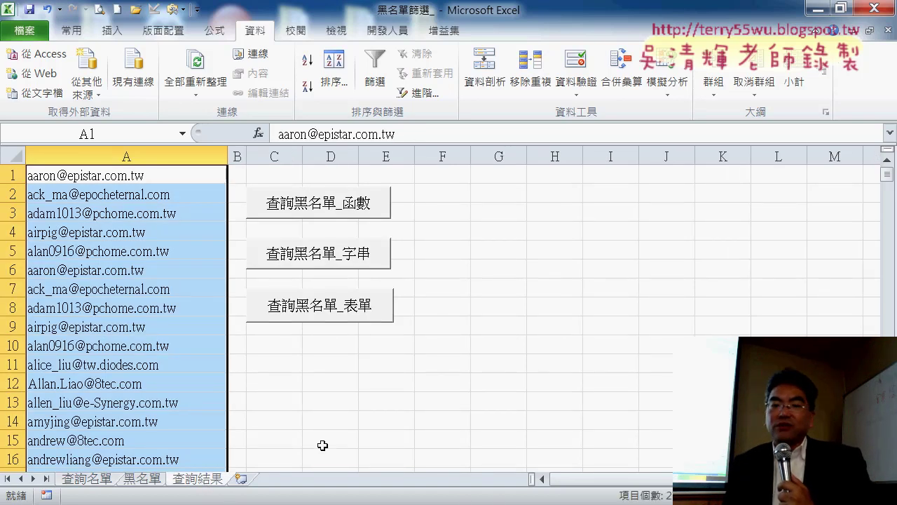